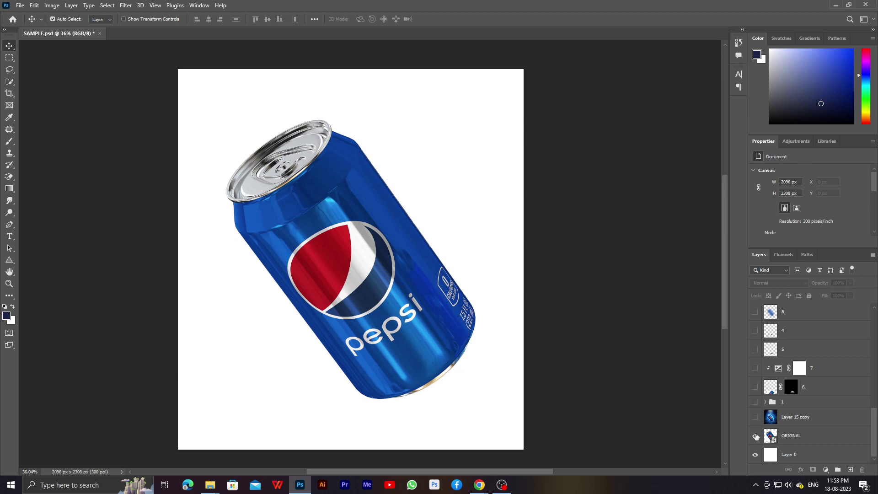
- Toggle 'Layer 15 copy' on, off and on to compare the finished composite with the plain can
click(755, 418)
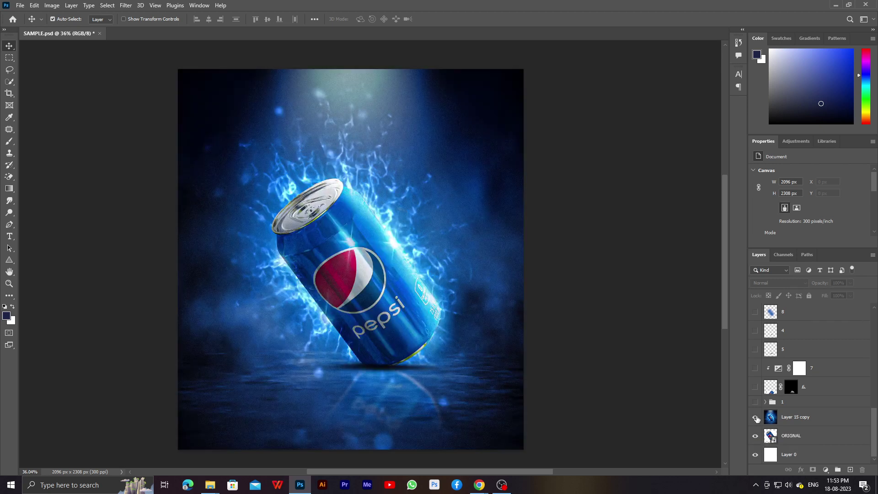
click(755, 417)
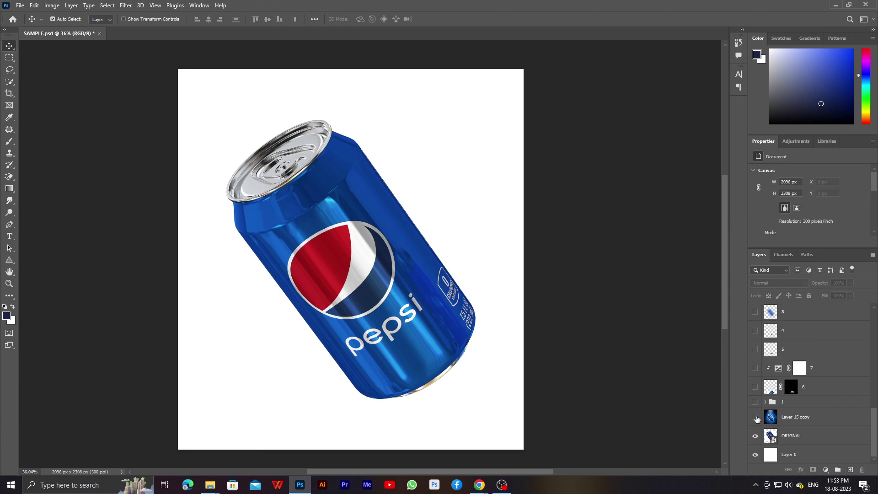
click(755, 417)
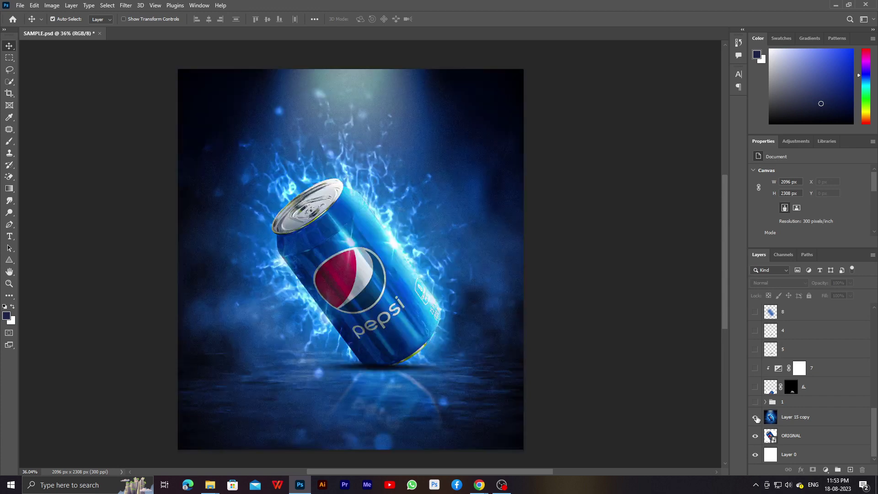
- Zoom in and pan up to inspect the top of the Pepsi can
scroll(405, 188, up, 2)
scroll(405, 188, up, 2)
scroll(405, 189, up, 1)
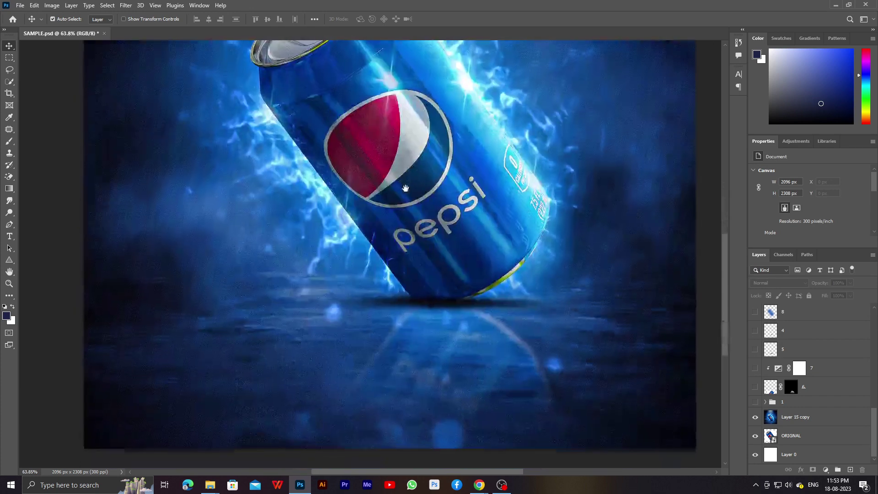
mouse_move(405, 188)
mouse_down()
mouse_move(388, 455)
mouse_move(237, 238)
mouse_move(390, 203)
mouse_move(391, 328)
mouse_up()
scroll(392, 328, up, 3)
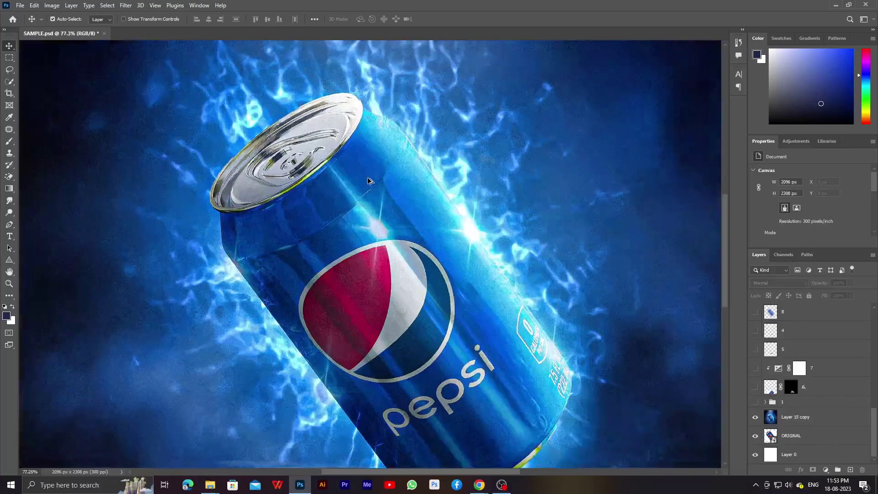
scroll(281, 139, up, 2)
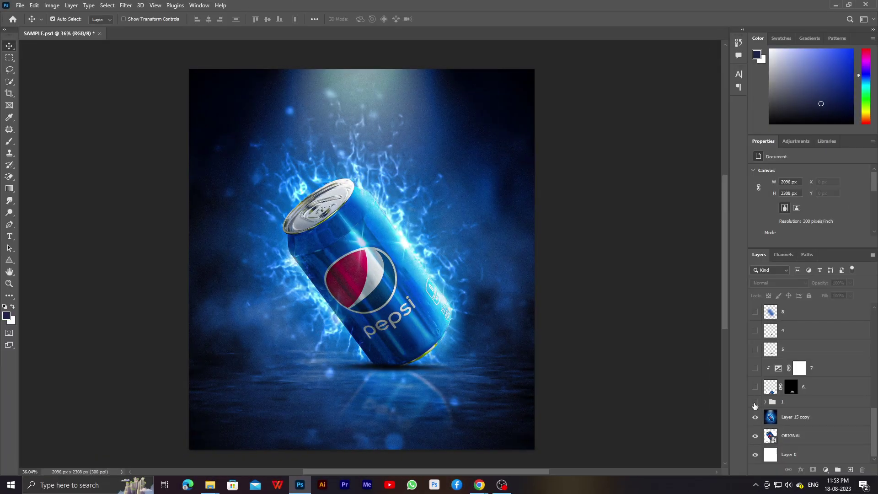
- Hide group '1' to leave the Pepsi can on the plain foggy blue stage
click(755, 402)
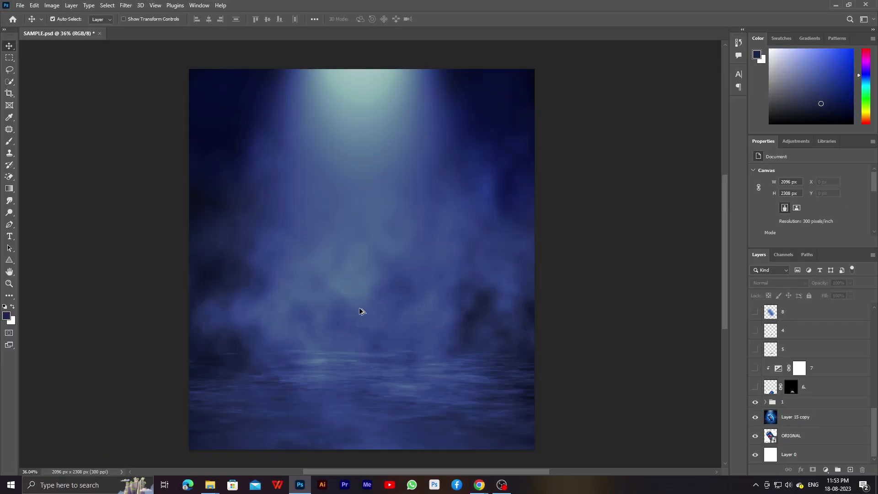
scroll(363, 313, up, 1)
scroll(365, 314, down, 1)
scroll(366, 314, up, 1)
scroll(365, 316, up, 2)
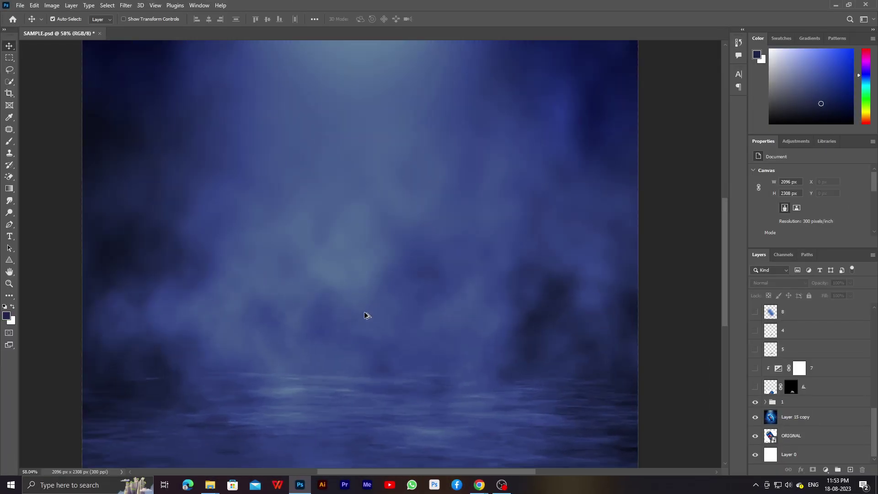
scroll(366, 315, down, 3)
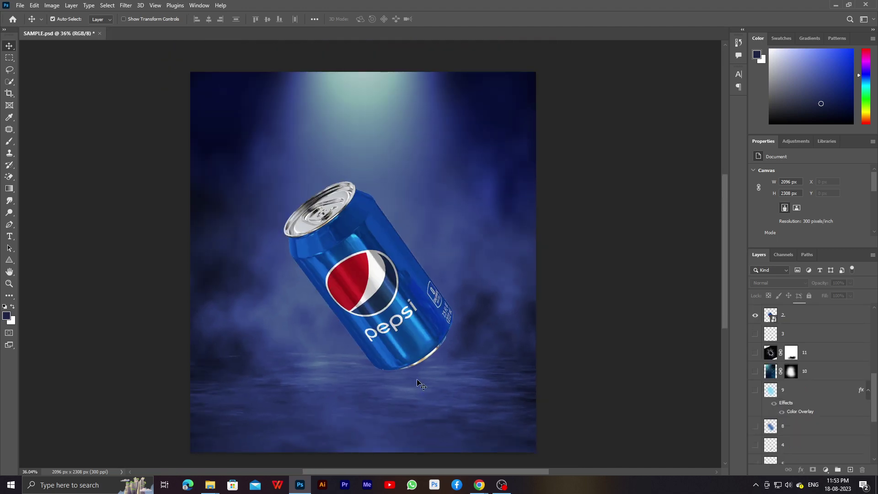
scroll(782, 406, up, 1)
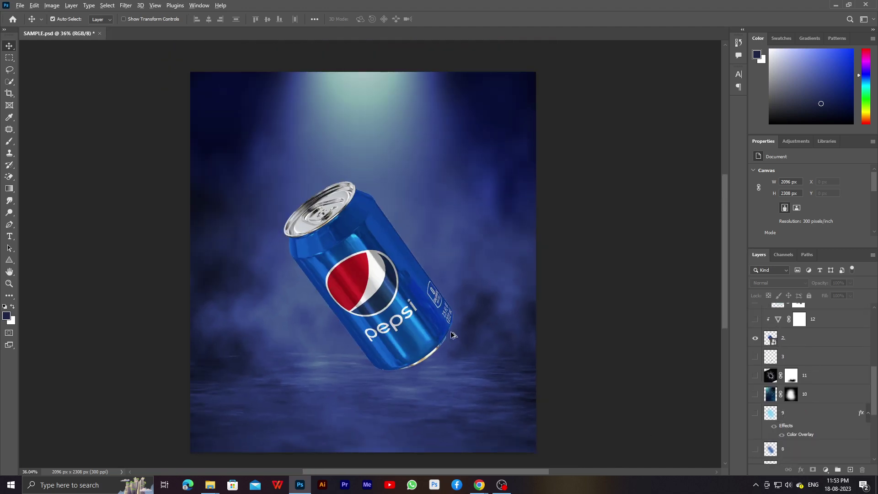
scroll(409, 346, up, 1)
scroll(404, 378, up, 1)
scroll(403, 378, up, 2)
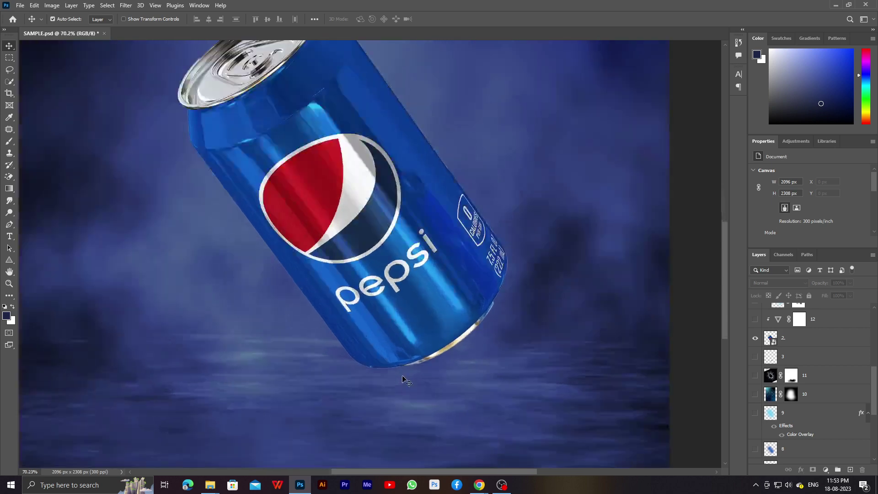
scroll(376, 325, up, 2)
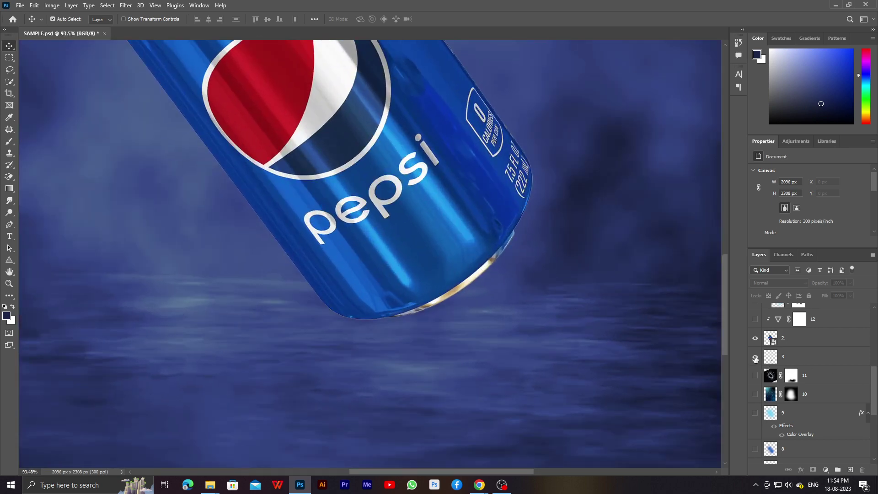
scroll(746, 370, down, 3)
- Turn on layer 4 to add the dark contact shadow under the can
click(755, 389)
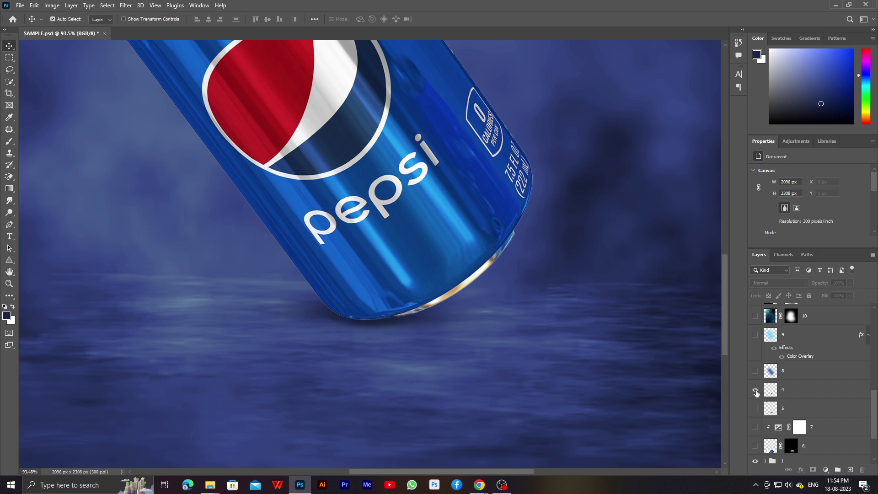
scroll(420, 319, up, 1)
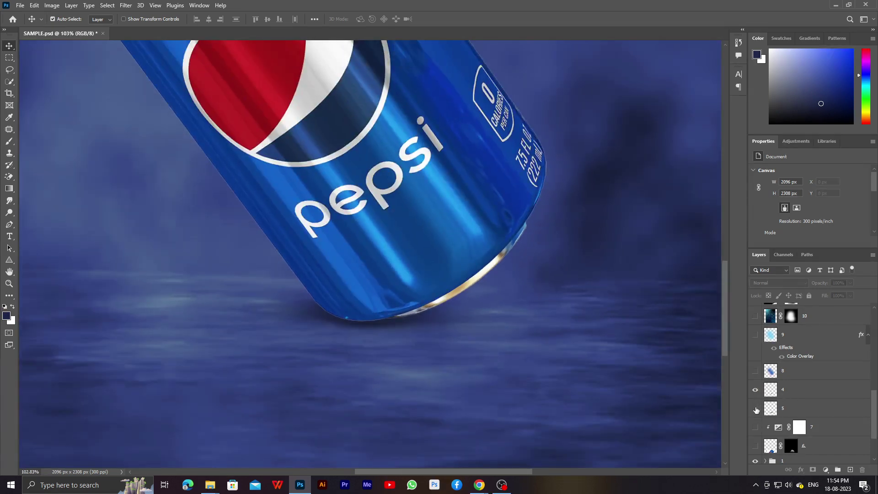
scroll(389, 325, down, 2)
- Turn on layer 6 to show the can's floor reflection, zooming in to examine it
scroll(392, 323, down, 2)
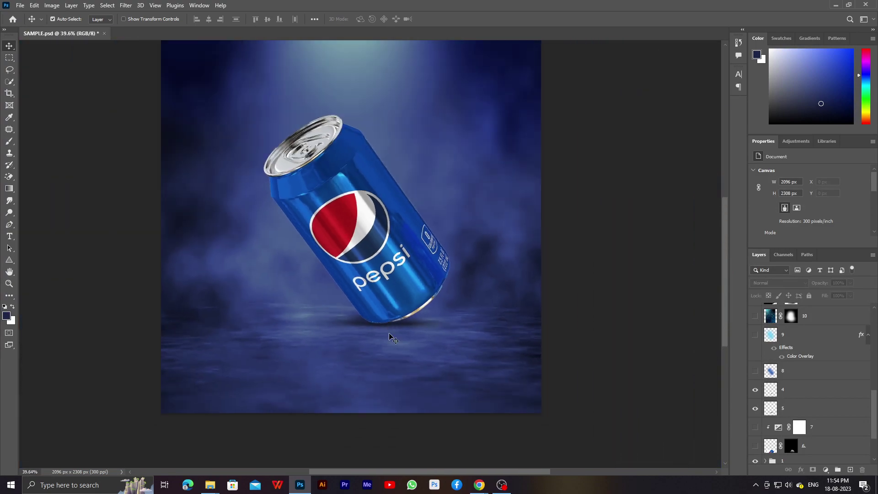
scroll(754, 403, down, 2)
click(754, 401)
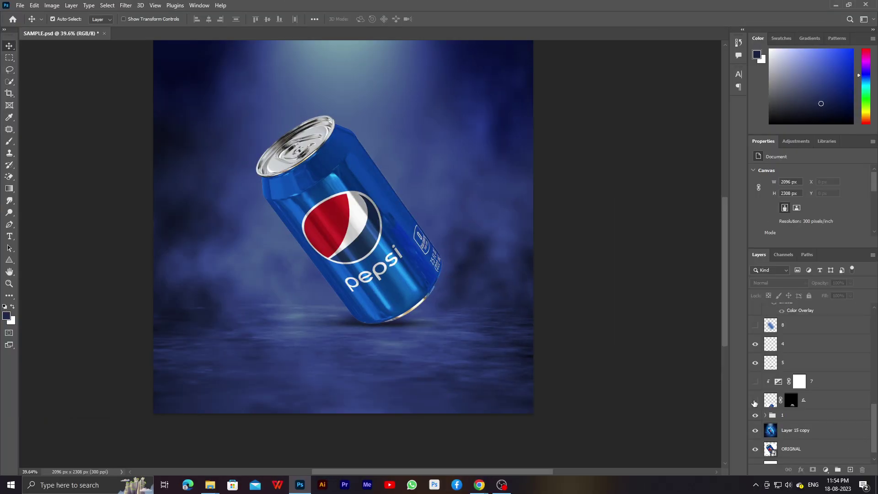
scroll(433, 385, up, 1)
scroll(389, 329, up, 1)
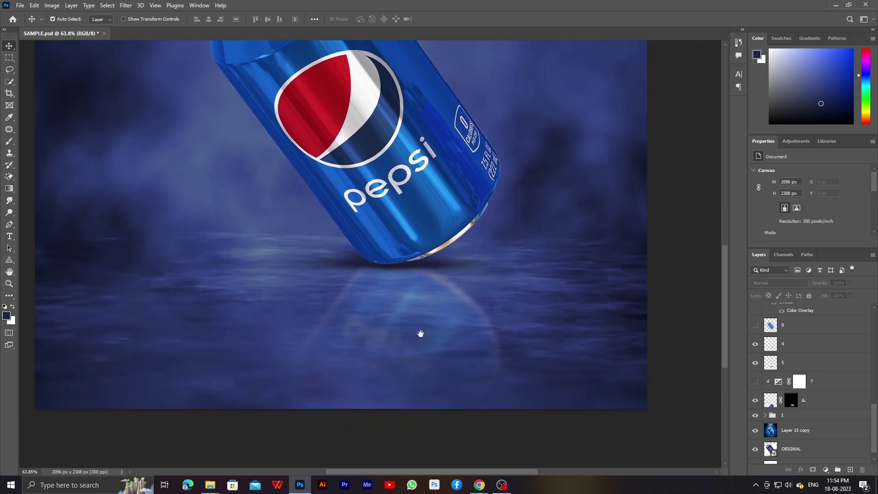
scroll(412, 336, up, 1)
scroll(404, 340, up, 1)
mouse_move(394, 349)
mouse_down()
mouse_move(447, 374)
mouse_move(464, 370)
mouse_move(415, 343)
mouse_up()
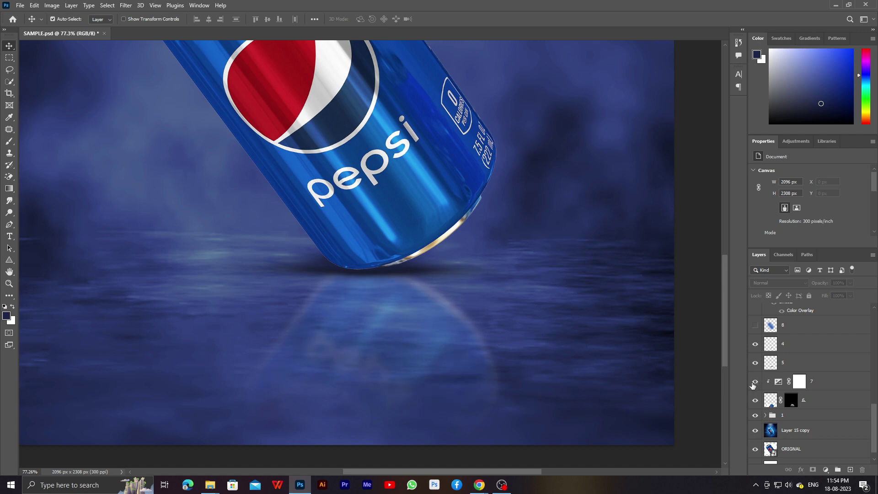
- Fit the whole image in the window with Ctrl+0 to review the reflection and glow
key(ctrl+0)
scroll(374, 292, up, 3)
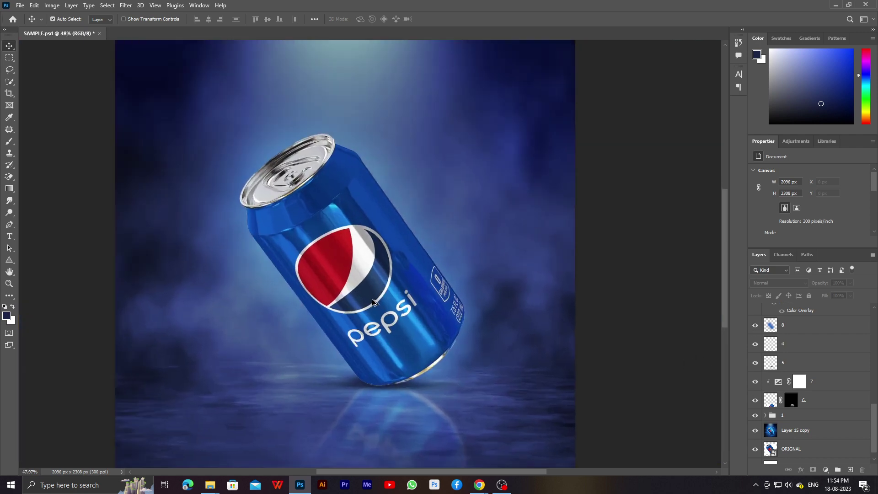
scroll(774, 349, up, 2)
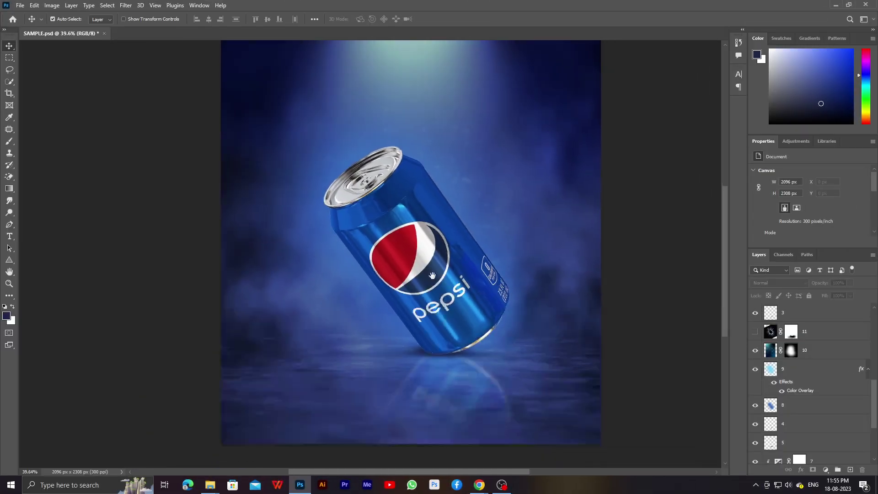
- Recentre the full image and toggle layer 11 off and on to compare the lightning glow
key(ctrl+0)
drag(401, 309, 390, 330)
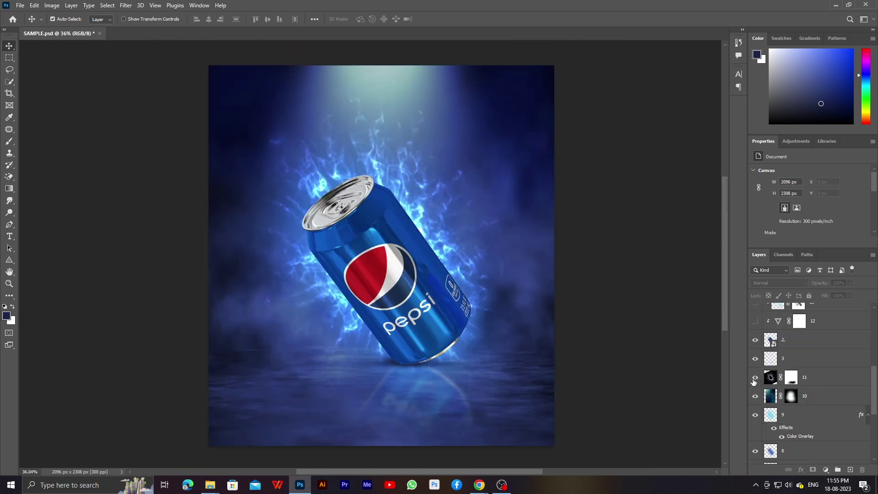
click(755, 378)
click(755, 377)
scroll(394, 306, down, 2)
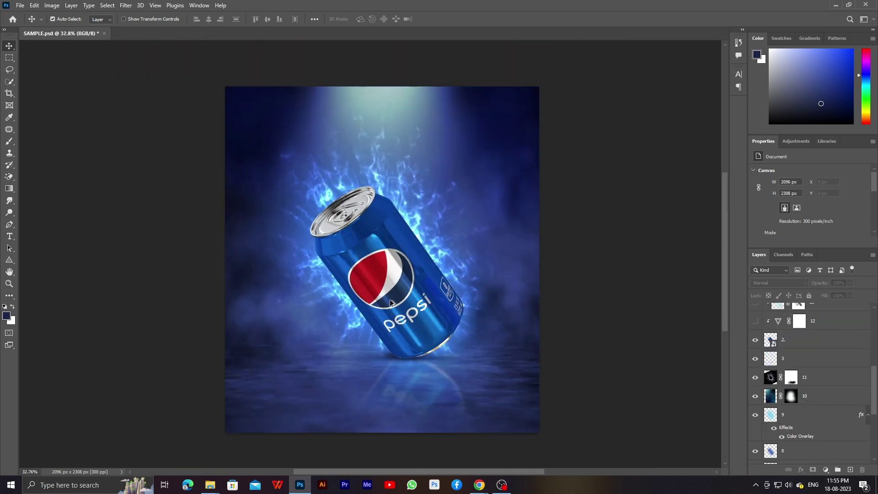
scroll(412, 317, down, 1)
scroll(407, 313, up, 1)
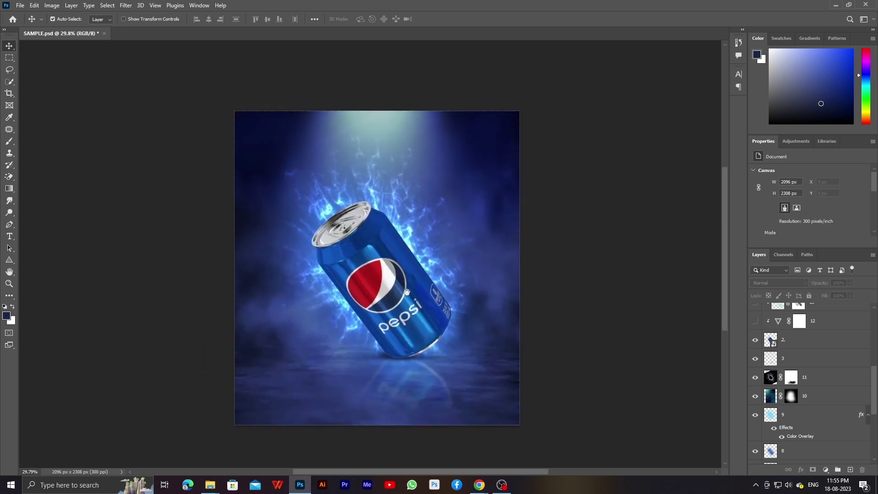
scroll(404, 310, up, 2)
scroll(402, 309, up, 2)
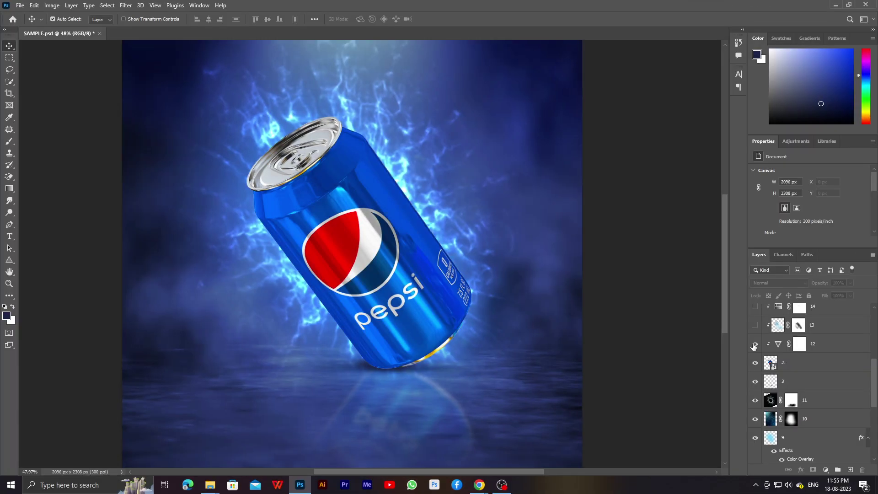
- Turn on layer 13 to add a grainy texture to the can
click(755, 325)
scroll(352, 318, up, 2)
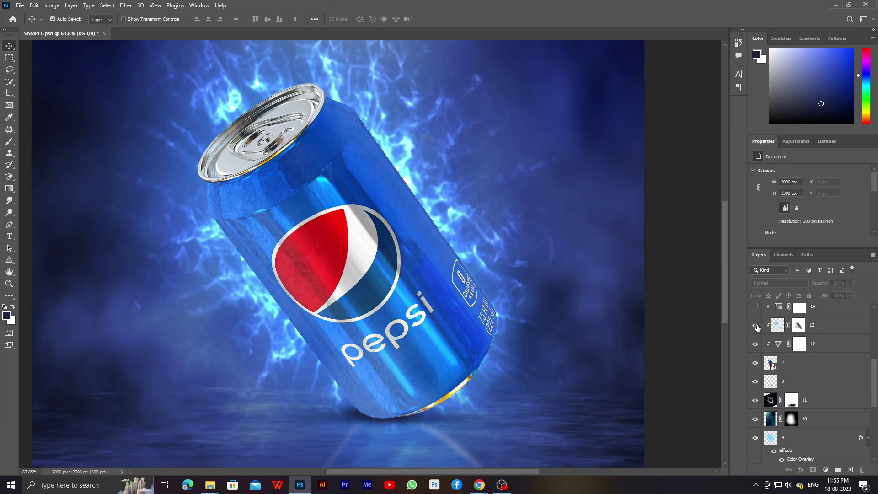
scroll(387, 316, down, 1)
scroll(388, 316, down, 1)
scroll(387, 316, down, 2)
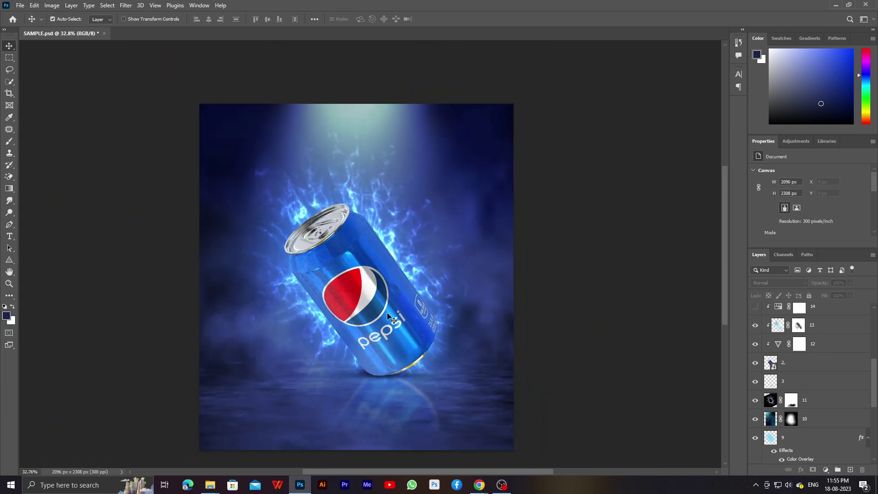
scroll(392, 337, up, 1)
- Turn on layer 14 to apply the can's tonal adjustment, zooming to check it
click(754, 306)
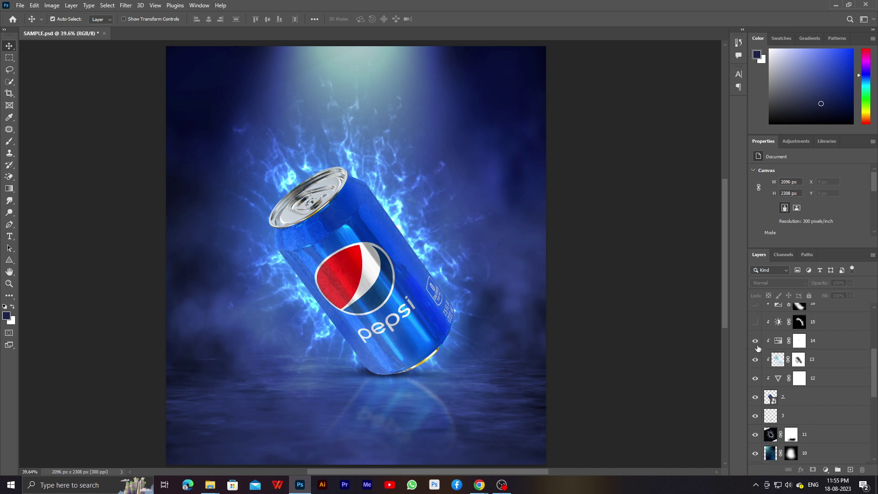
scroll(799, 434, up, 3)
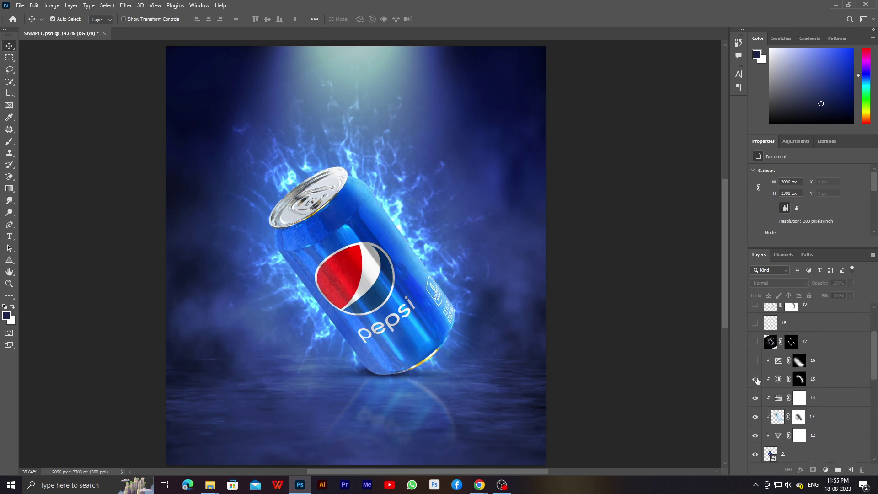
scroll(311, 186, up, 2)
scroll(311, 186, up, 2)
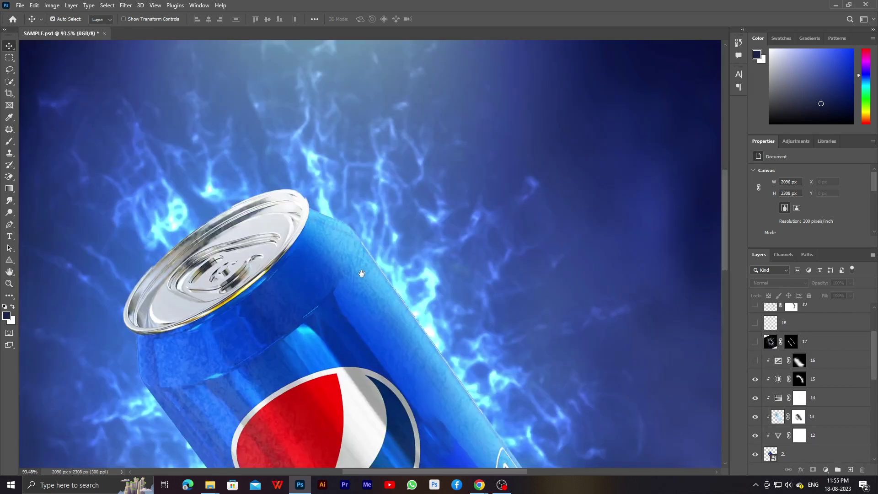
scroll(312, 186, up, 1)
scroll(312, 187, down, 2)
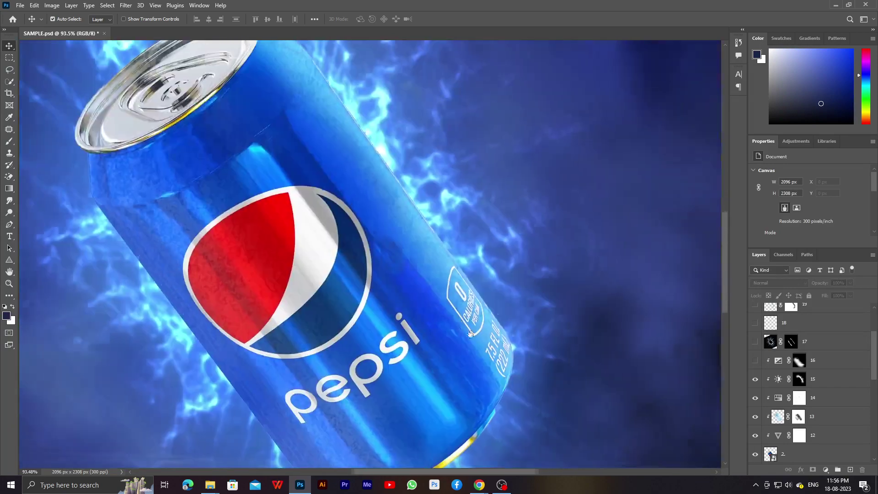
scroll(398, 303, up, 2)
- Turn on layer 16 to darken the can, inspecting the upper can's edge shading up close
key(ctrl+0)
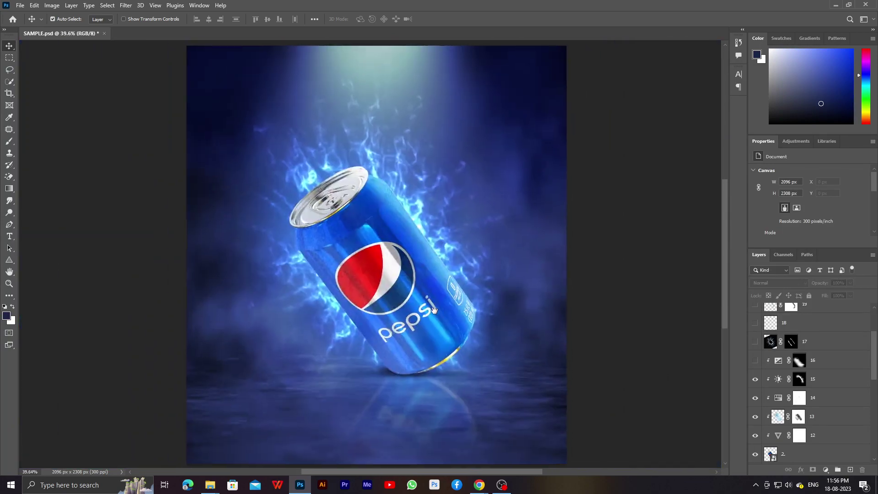
click(755, 360)
scroll(418, 361, up, 2)
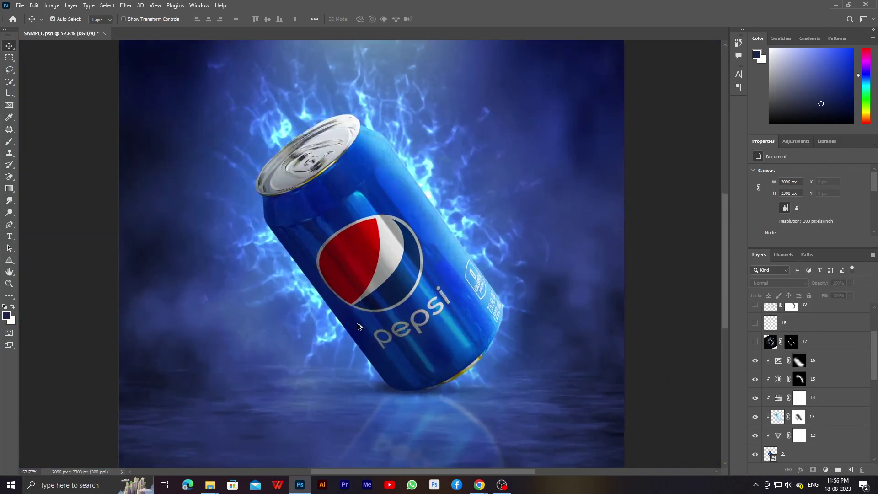
scroll(417, 362, up, 4)
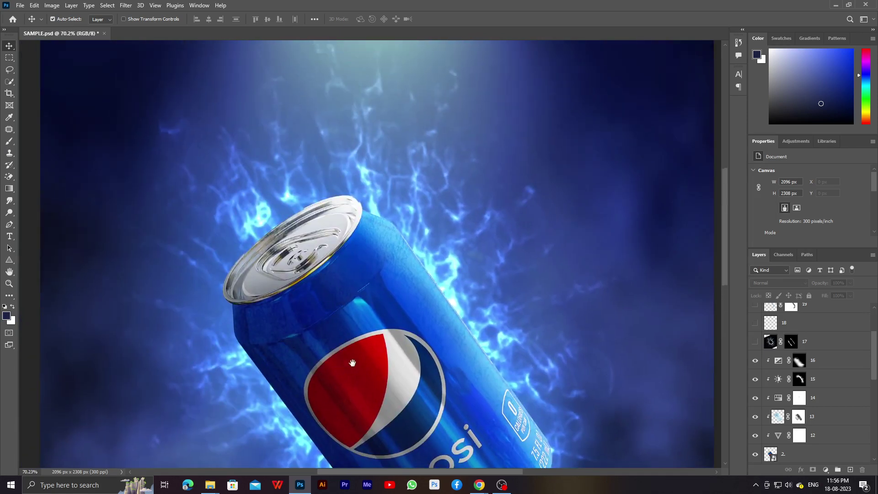
drag(353, 359, 370, 170)
scroll(370, 171, down, 3)
scroll(367, 265, up, 3)
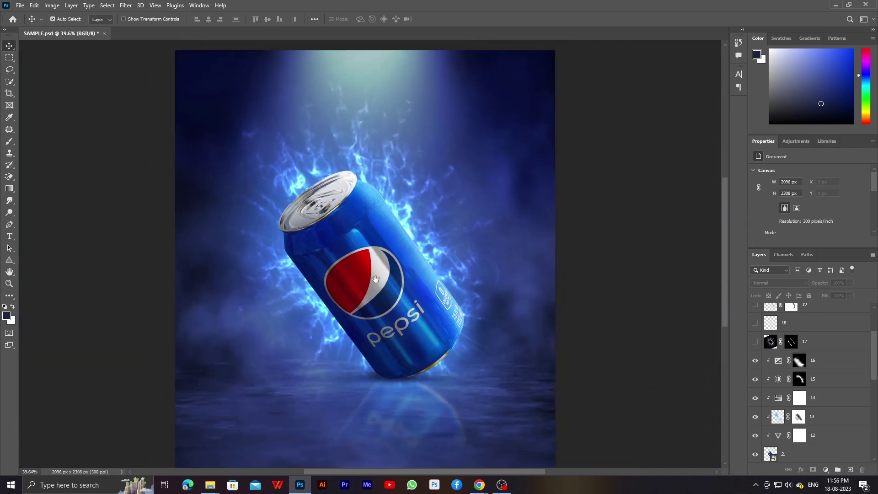
scroll(368, 265, down, 3)
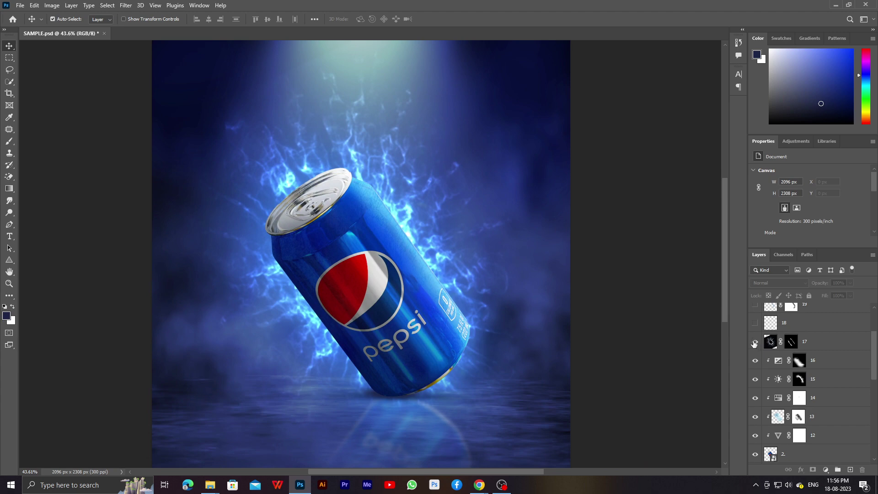
scroll(445, 322, up, 2)
scroll(462, 398, up, 2)
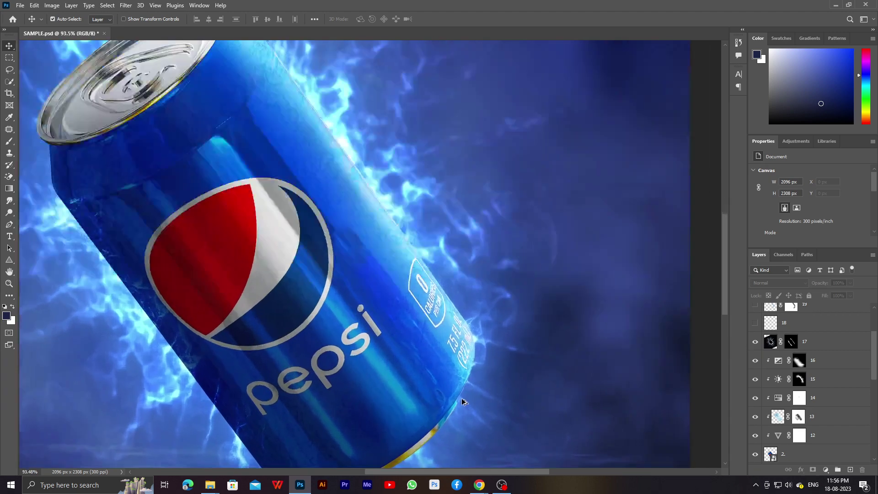
scroll(482, 361, up, 2)
scroll(482, 360, down, 4)
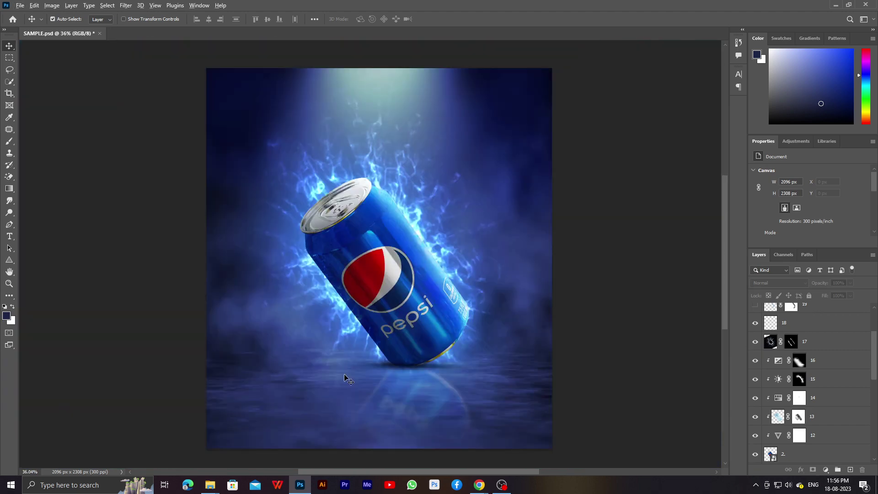
scroll(465, 359, up, 3)
scroll(417, 339, up, 1)
scroll(416, 343, up, 1)
scroll(421, 344, up, 1)
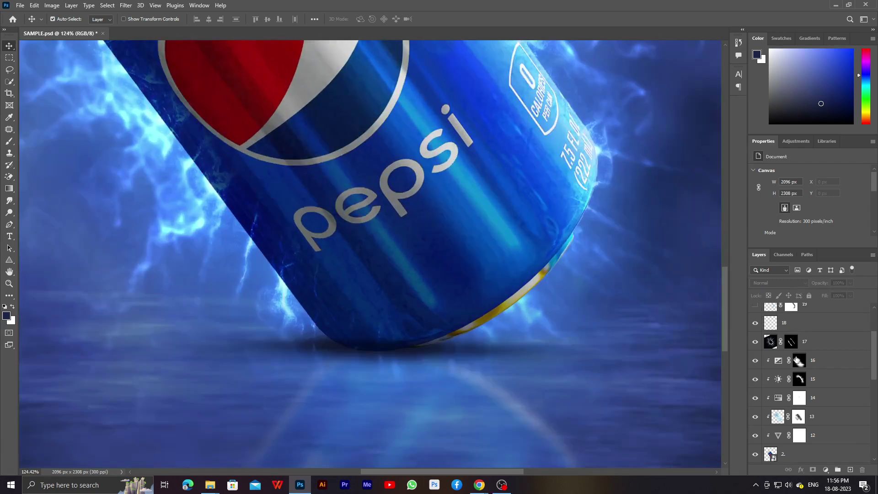
scroll(767, 343, up, 1)
- Turn on layer 19 to add a bright glow along the can's edge
scroll(768, 343, up, 1)
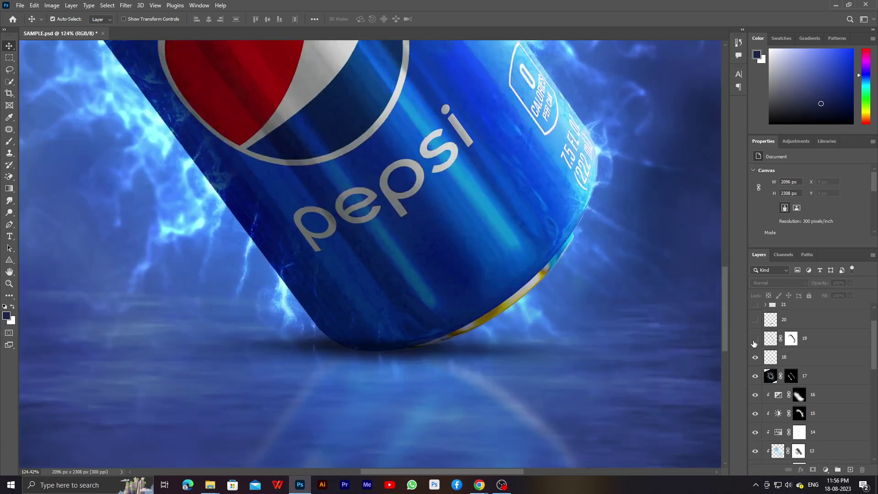
click(755, 338)
scroll(544, 346, down, 2)
scroll(544, 346, down, 1)
scroll(544, 346, down, 1)
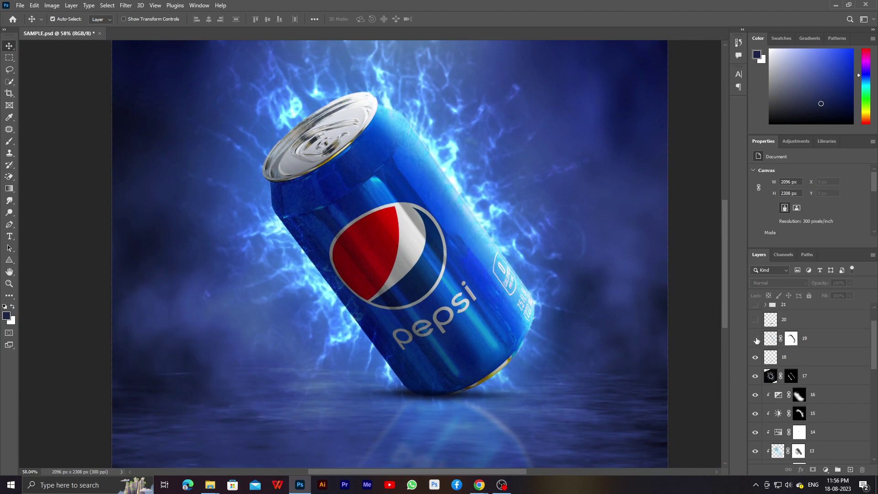
scroll(513, 302, down, 2)
scroll(513, 302, down, 1)
scroll(761, 346, up, 1)
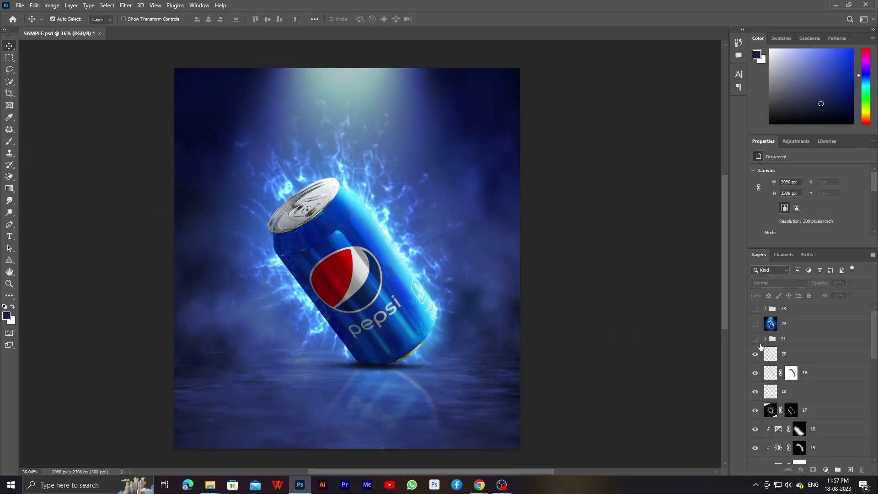
- Reveal the layer 21 group's highlights and bokeh dots, panning around the can's logo
click(755, 340)
scroll(484, 337, down, 1)
scroll(440, 349, down, 1)
scroll(439, 350, up, 1)
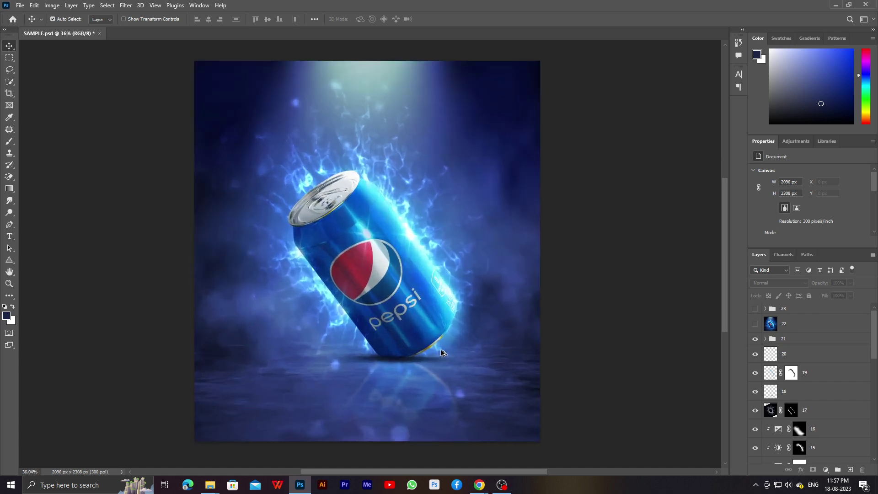
scroll(409, 297, up, 1)
drag(409, 297, 409, 317)
scroll(383, 335, up, 2)
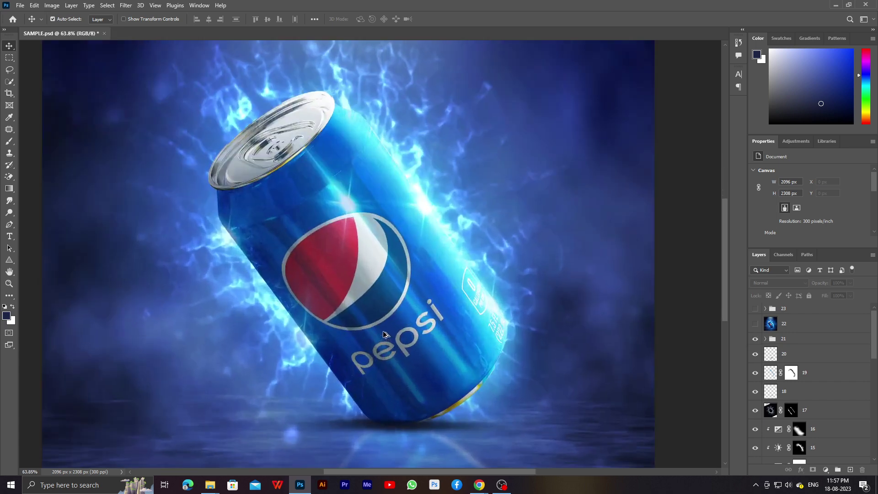
mouse_move(364, 350)
mouse_down()
mouse_move(408, 211)
mouse_move(226, 328)
mouse_move(264, 379)
mouse_move(547, 369)
mouse_move(573, 383)
mouse_move(538, 270)
mouse_move(519, 314)
mouse_move(384, 344)
mouse_move(366, 359)
mouse_up()
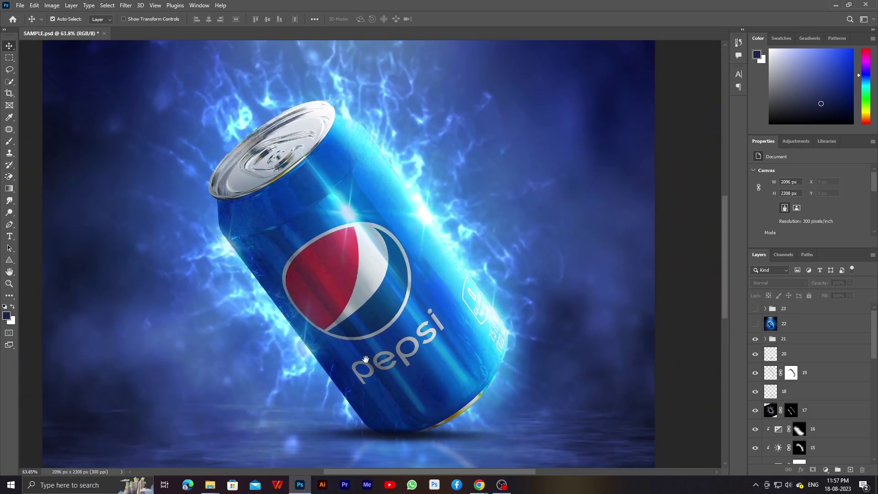
- Show layer 21's light beam on the canvas and shift the view to inspect it
click(755, 341)
scroll(483, 366, down, 2)
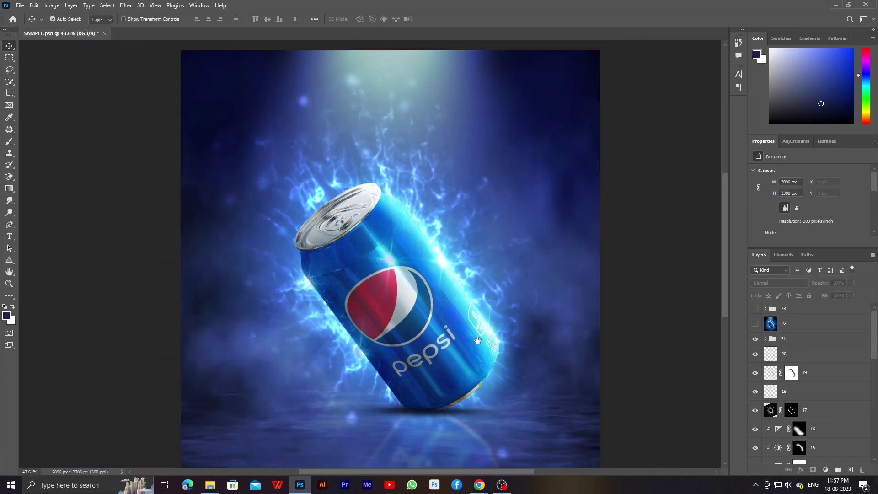
scroll(471, 341, down, 1)
drag(456, 336, 442, 311)
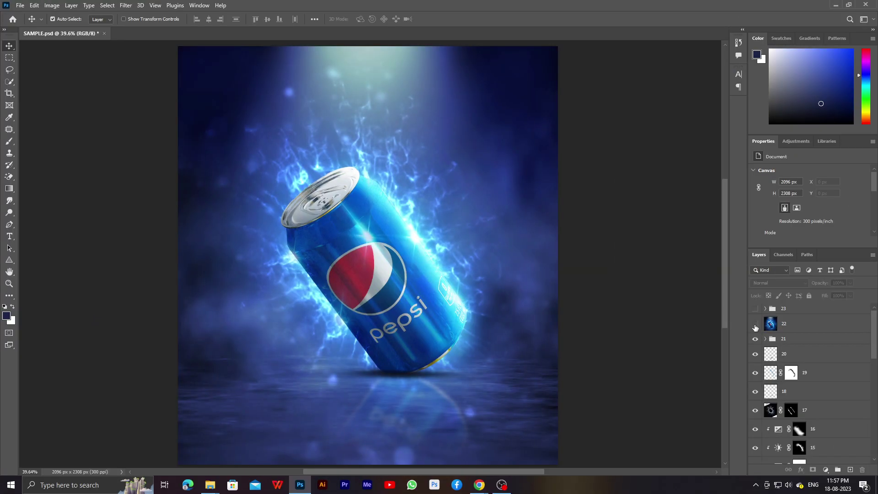
- Toggle layer 22's colour grade on, off and on again to compare the moodier cyan-blue look
click(755, 323)
click(755, 325)
click(755, 325)
alt+scroll(407, 279, up, 2)
alt+scroll(406, 279, up, 2)
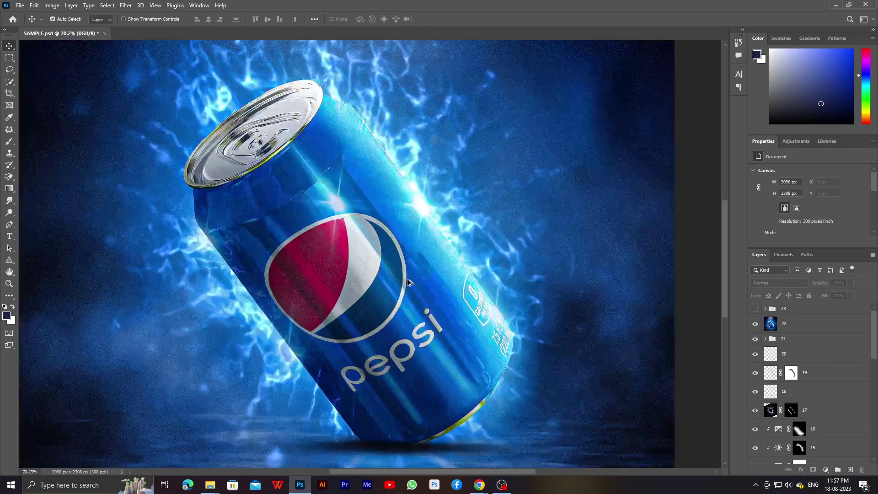
alt+scroll(407, 280, up, 1)
alt+scroll(407, 278, down, 2)
alt+scroll(407, 278, down, 1)
alt+scroll(407, 278, down, 1)
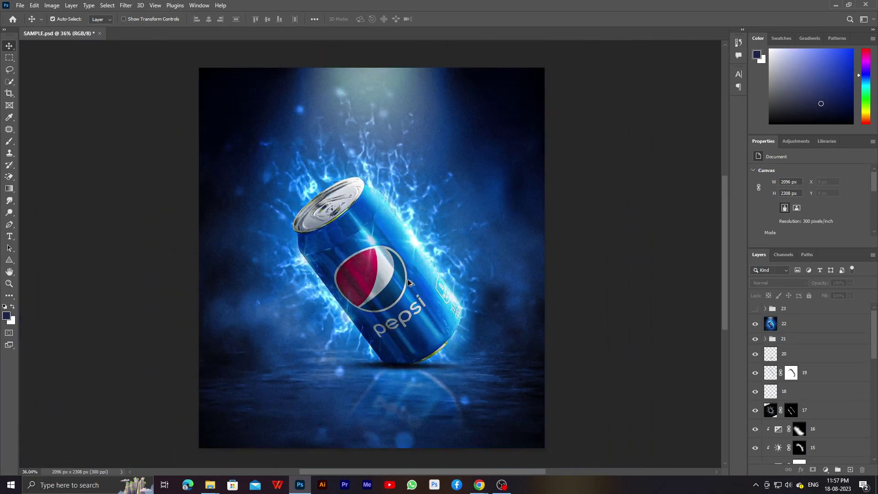
drag(406, 278, 394, 280)
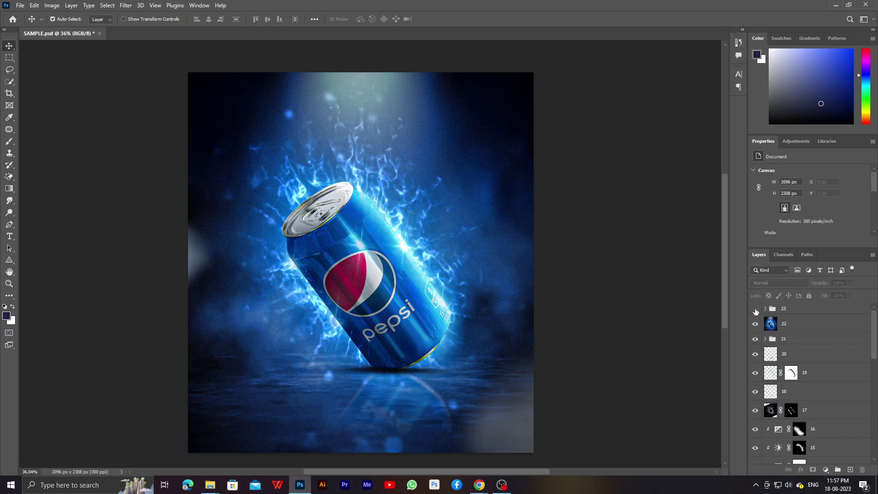
- Zoom in and scroll across the image to inspect the darkened, graded edges
alt+scroll(488, 318, up, 2)
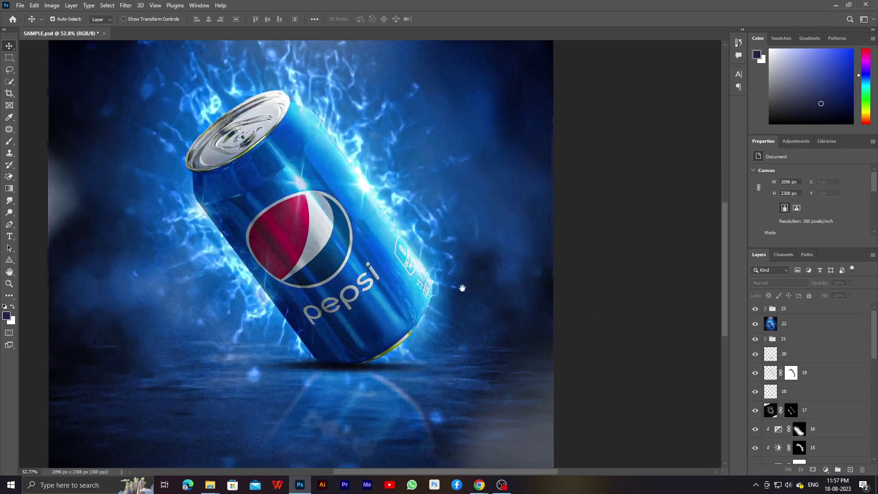
alt+scroll(463, 289, up, 2)
alt+scroll(429, 279, up, 1)
alt+scroll(431, 279, up, 1)
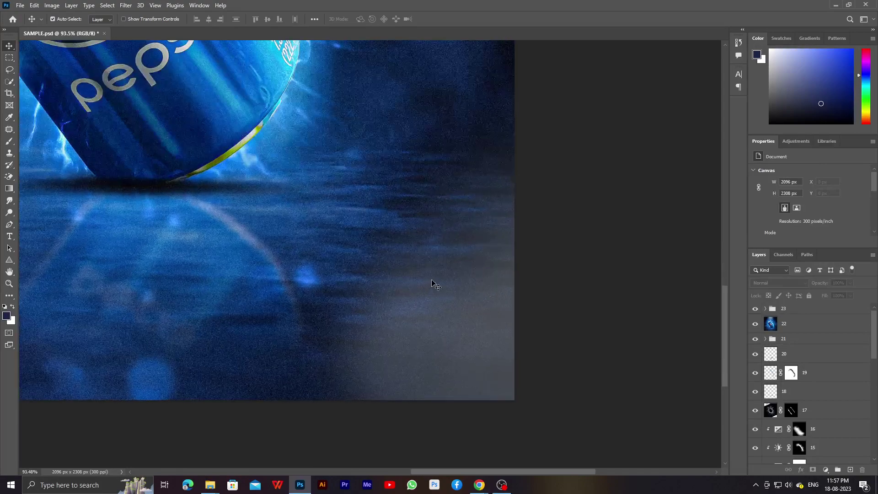
alt+scroll(436, 287, up, 1)
scroll(462, 286, left, 5)
scroll(364, 278, up, 3)
scroll(348, 239, up, 2)
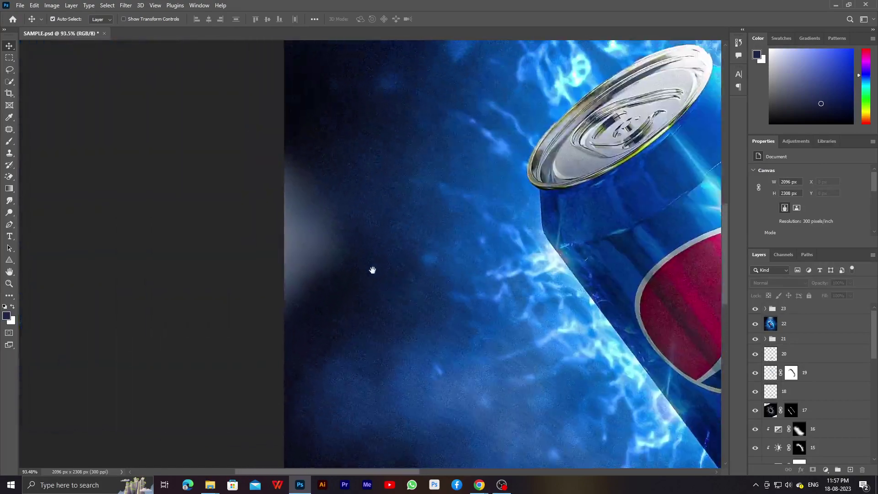
alt+scroll(369, 289, down, 3)
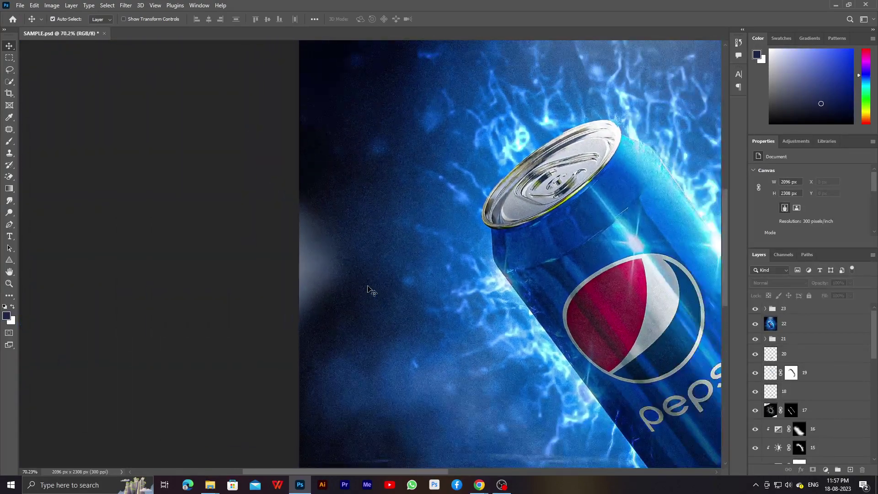
- Switch to Full Screen Mode and pan to bring the can's top into view
key(f)
key(f)
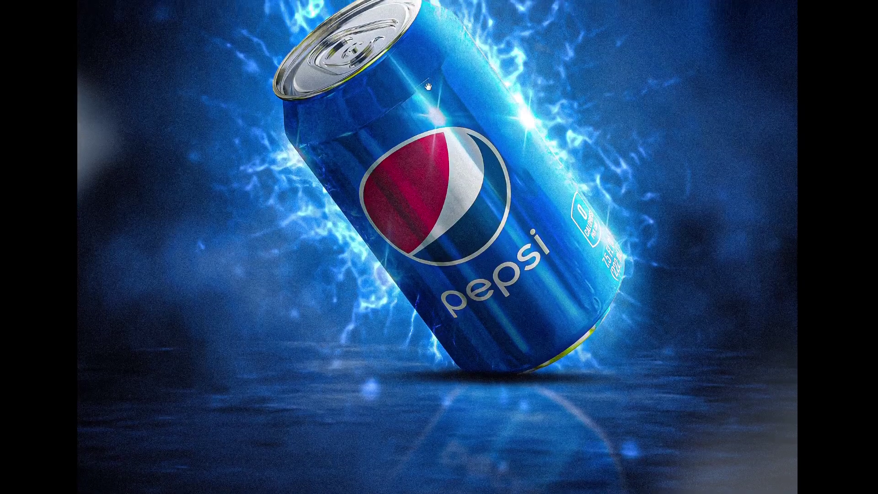
mouse_move(430, 78)
mouse_down()
mouse_move(427, 316)
mouse_move(411, 356)
mouse_move(334, 296)
mouse_move(320, 119)
mouse_move(302, 87)
mouse_move(417, 123)
mouse_move(462, 176)
mouse_up()
scroll(462, 178, up, 1)
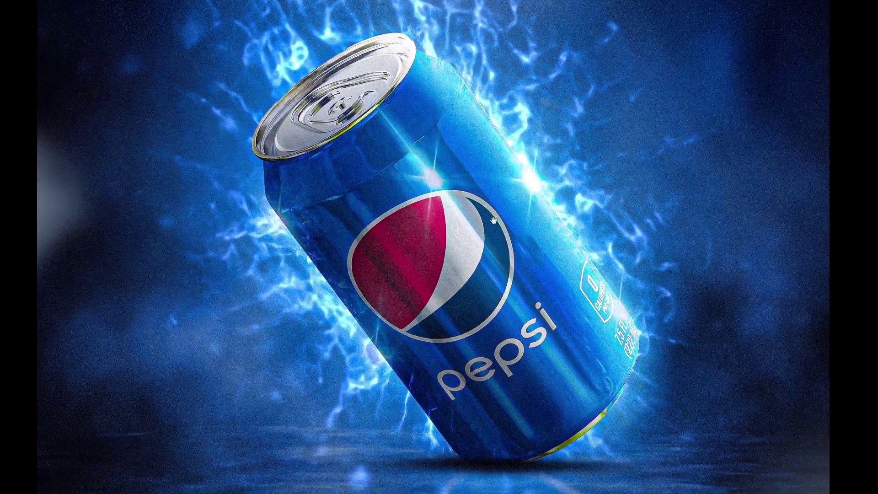
drag(494, 220, 345, 227)
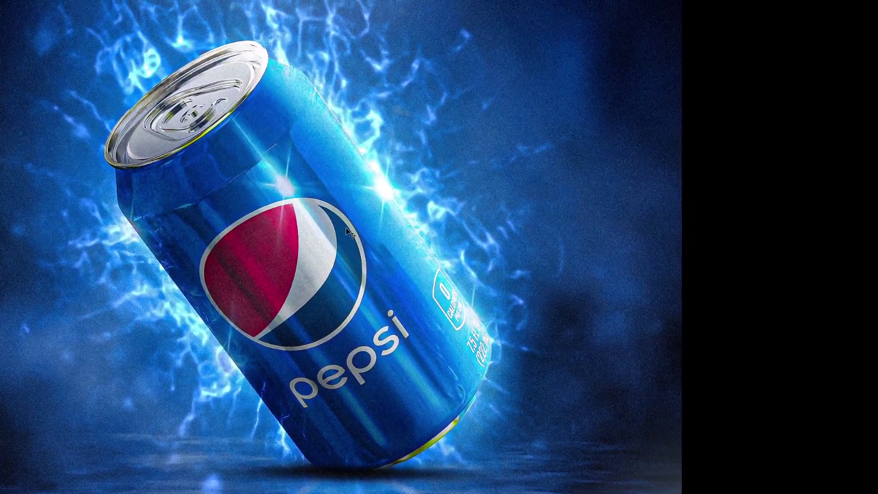
- Zoom in and out to review the finished Pepsi poster's details
scroll(367, 245, down, 1)
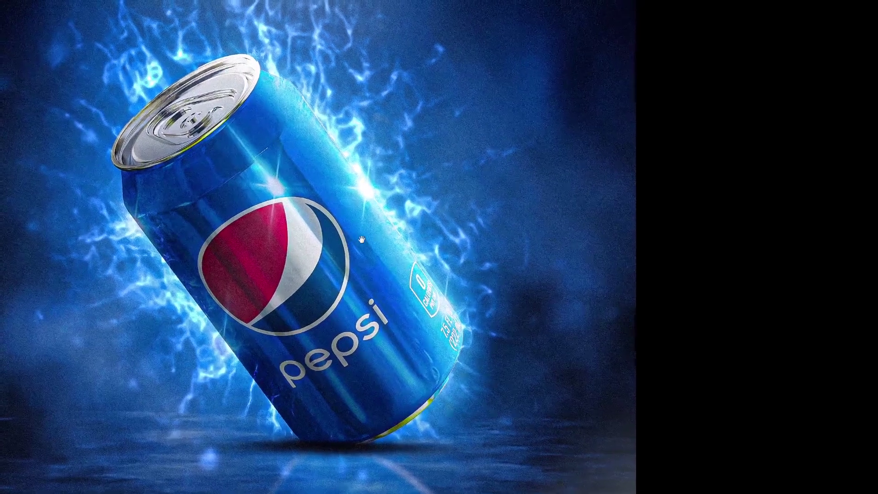
scroll(435, 280, down, 2)
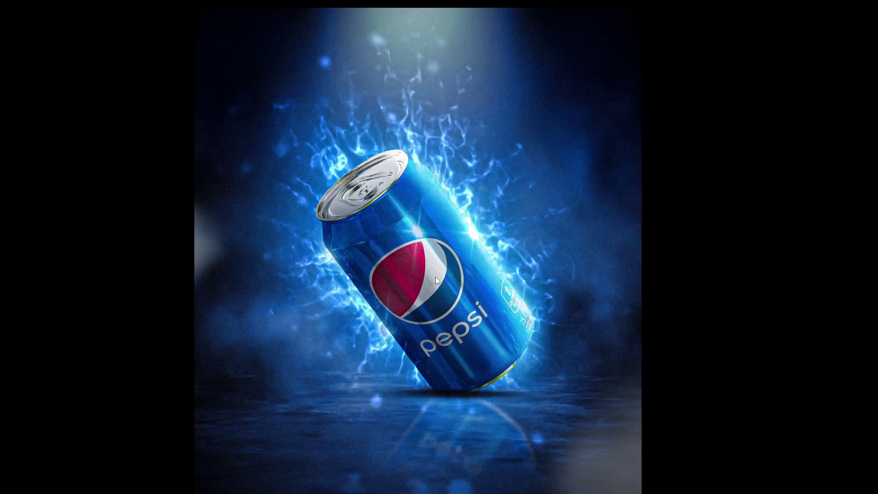
scroll(435, 276, down, 1)
scroll(438, 279, up, 2)
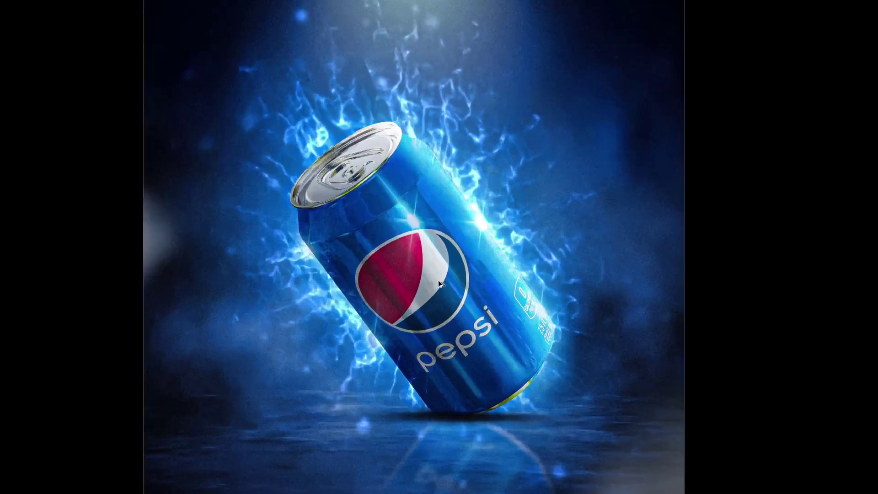
scroll(445, 284, up, 2)
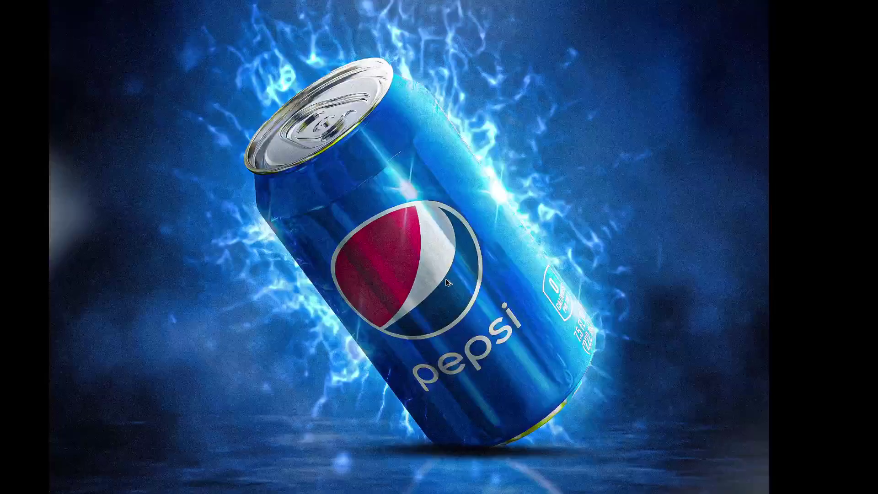
scroll(445, 282, down, 1)
scroll(446, 282, down, 1)
scroll(446, 282, down, 1)
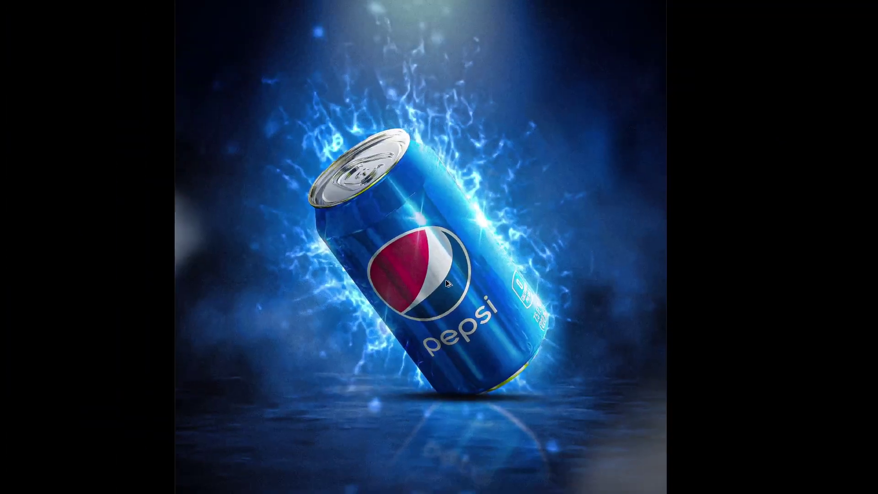
scroll(446, 283, up, 1)
scroll(446, 281, up, 2)
scroll(445, 280, down, 2)
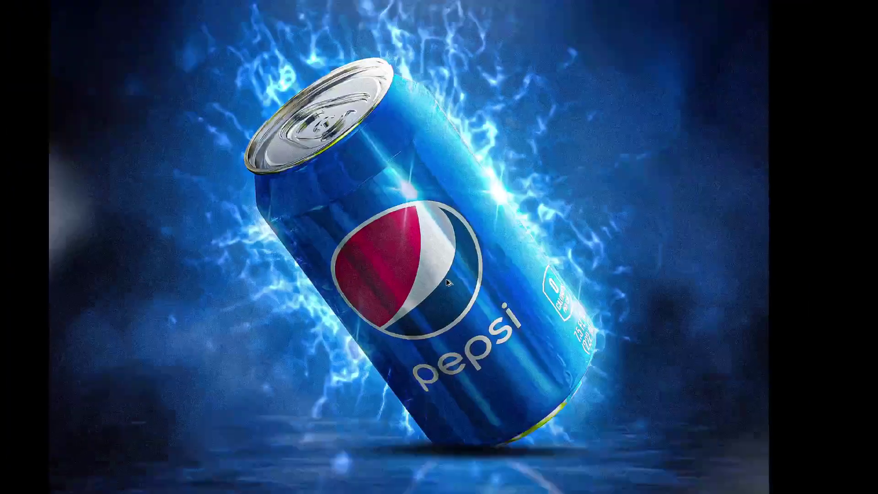
scroll(445, 280, down, 1)
scroll(448, 282, down, 1)
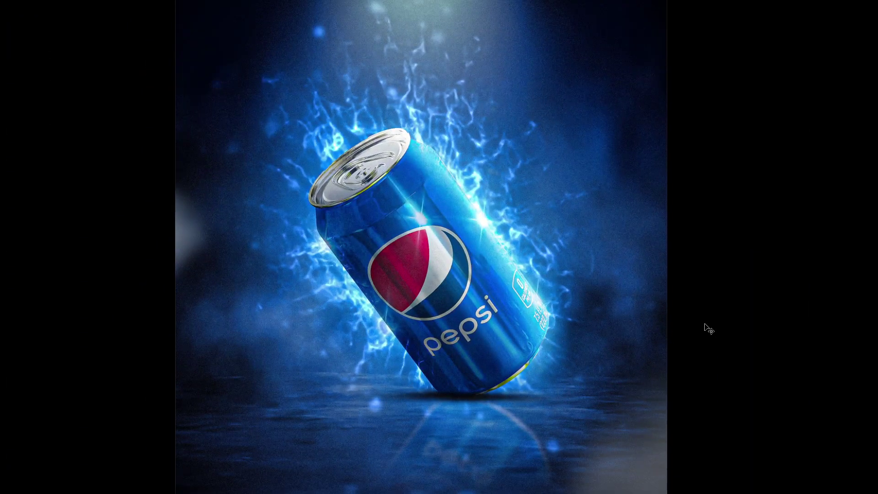